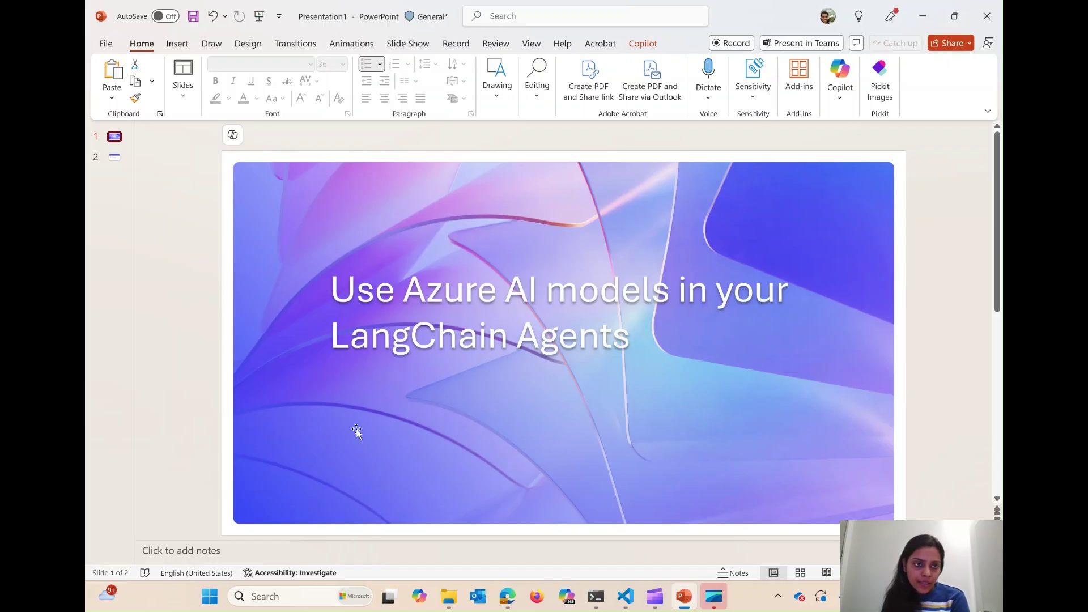
# Show slide 2, 'Agent stack used', in the PowerPoint deck.
pyautogui.click(122, 167)
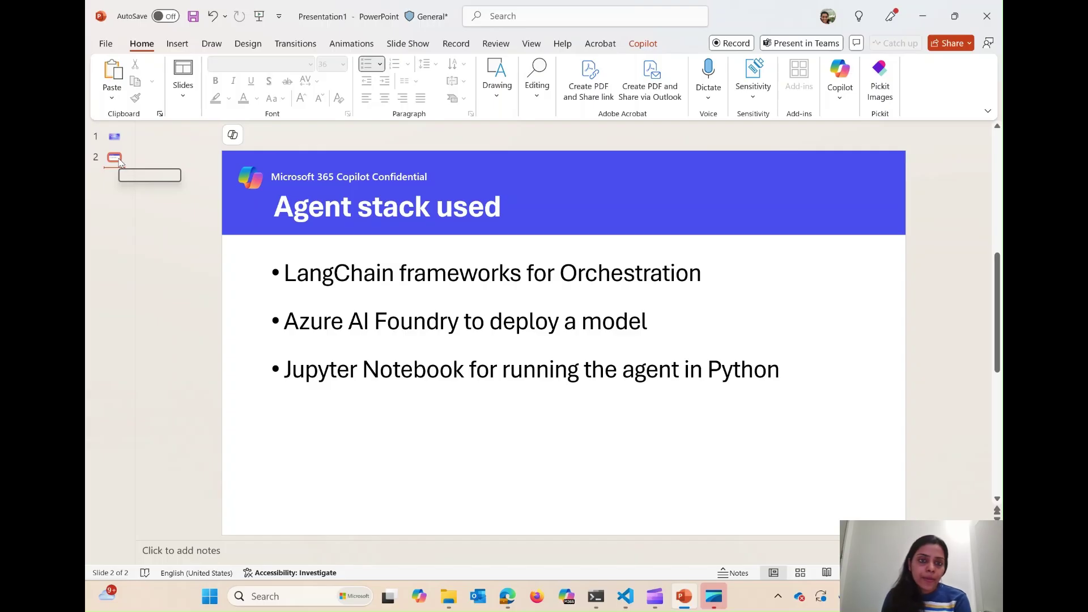
# Navigate the browser to ai.azure.com, pick the project and go to its Model catalog.
pyautogui.click(510, 601)
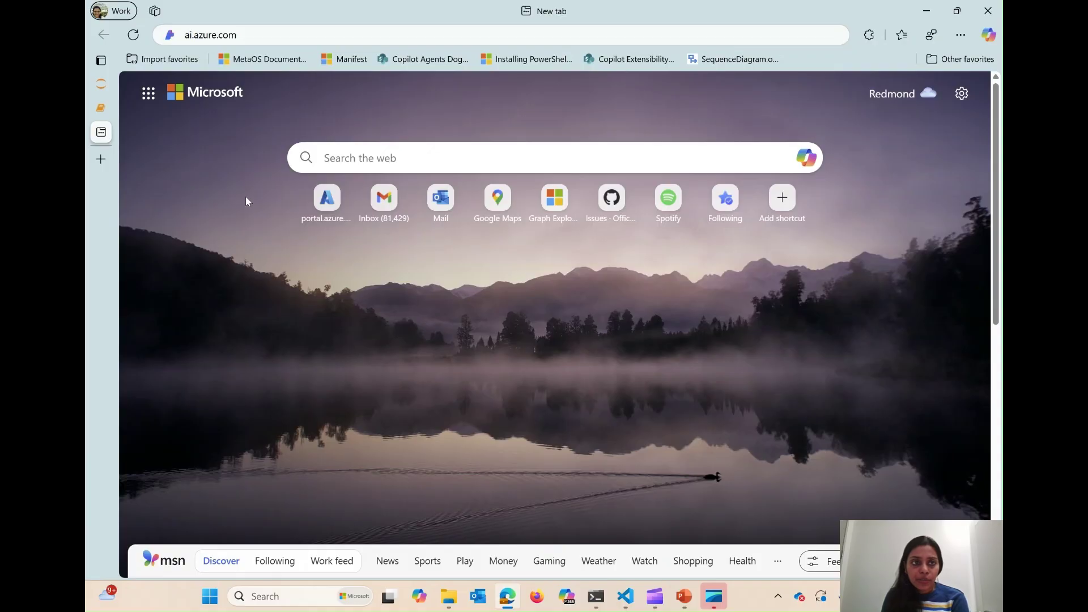
pyautogui.click(253, 35)
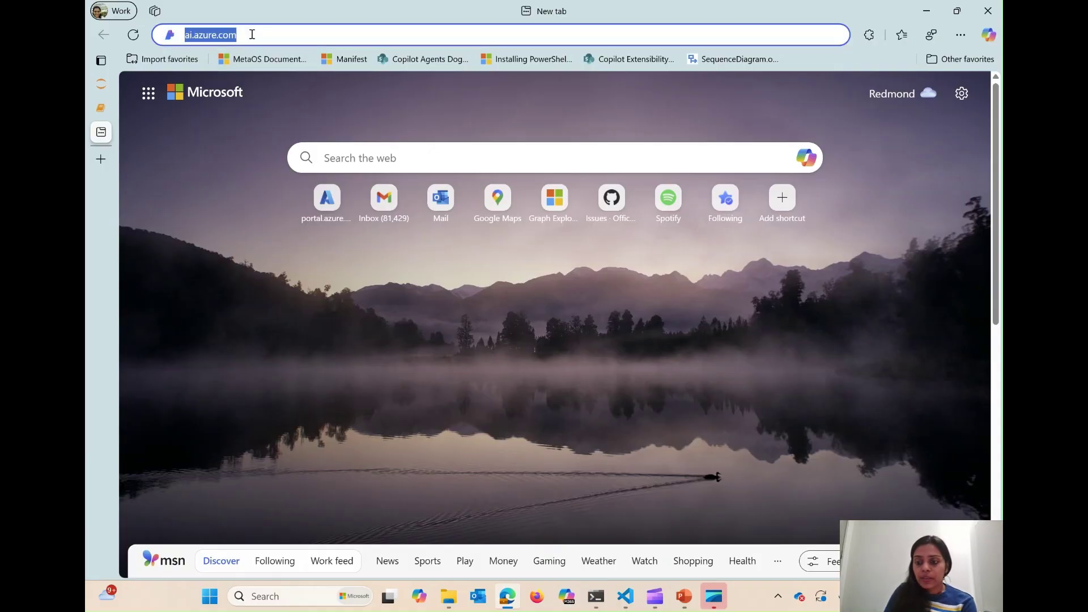
pyautogui.press('Return')
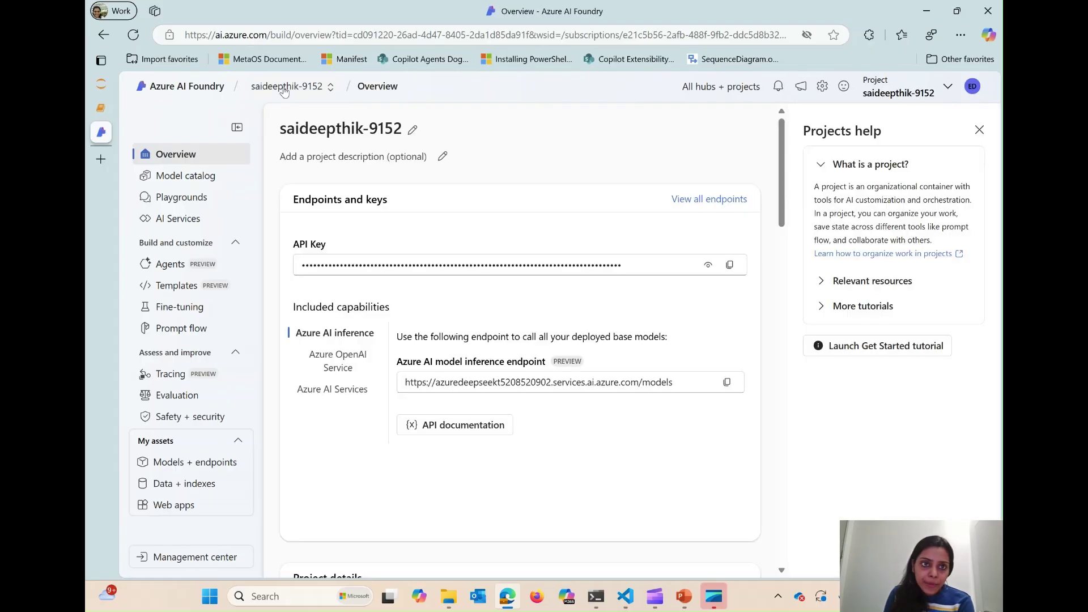
pyautogui.click(323, 88)
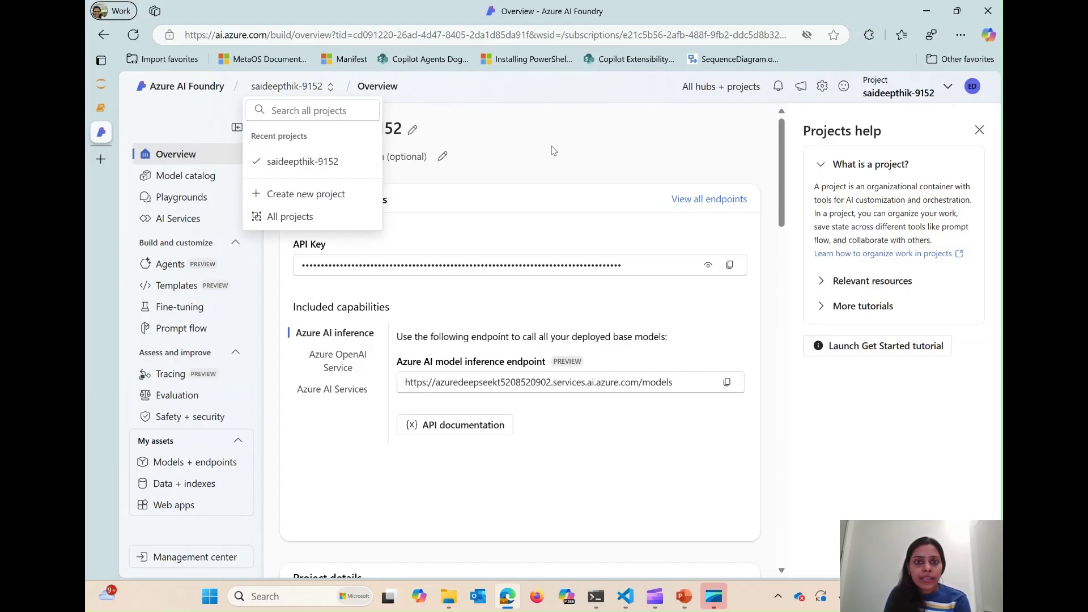
pyautogui.click(202, 184)
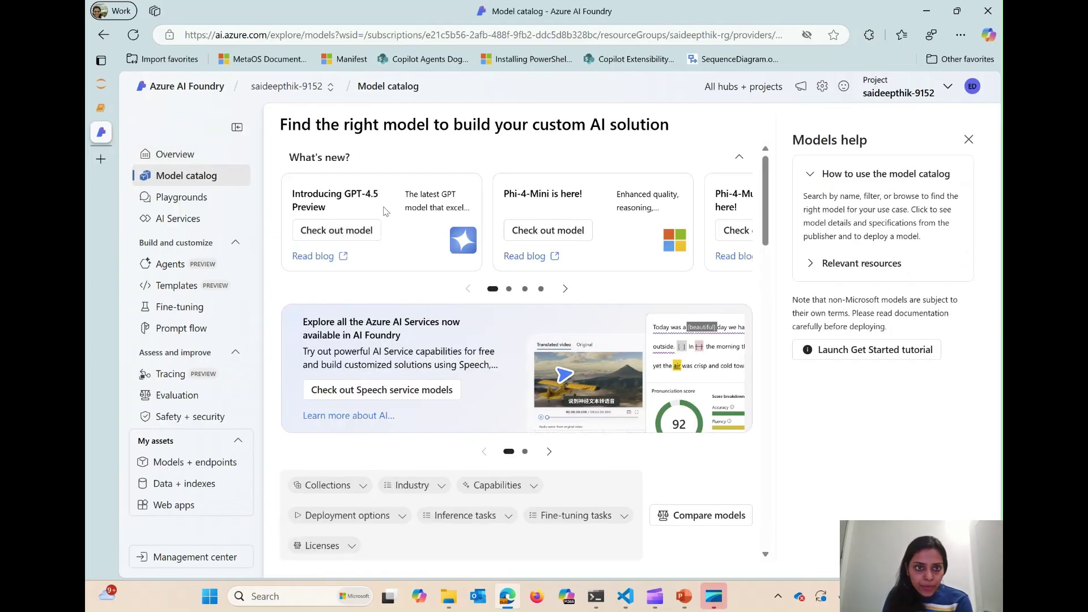
# View the GPT-4.5 Preview model, then list the project's deployments under Models + endpoints.
pyautogui.click(337, 237)
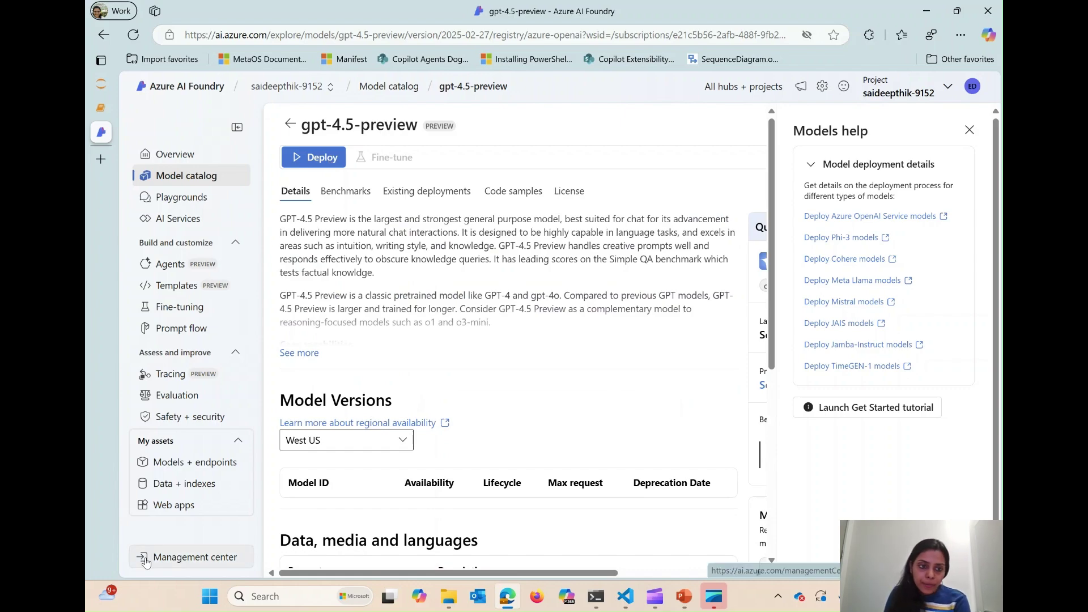
pyautogui.click(201, 467)
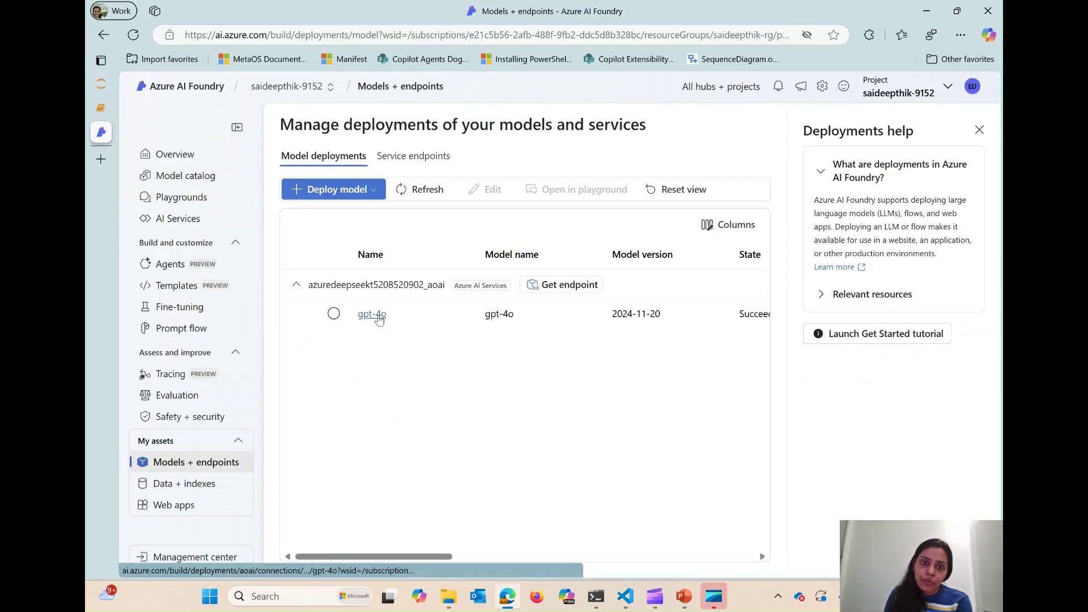
# Review the gpt-4o deployment's endpoint and key, then switch to the azureAI notebook tab.
pyautogui.click(373, 315)
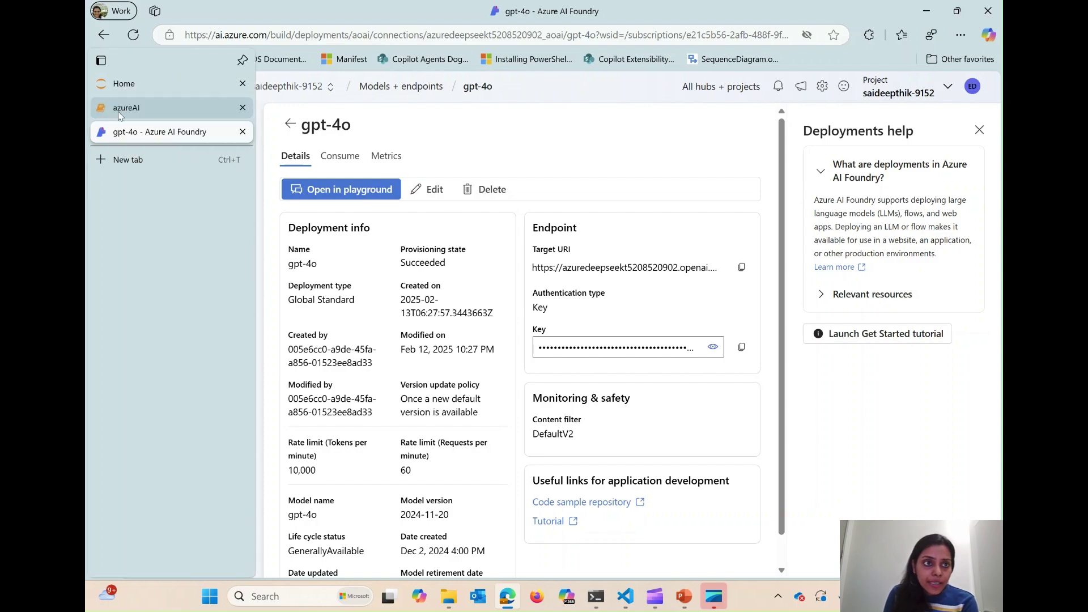
pyautogui.click(121, 114)
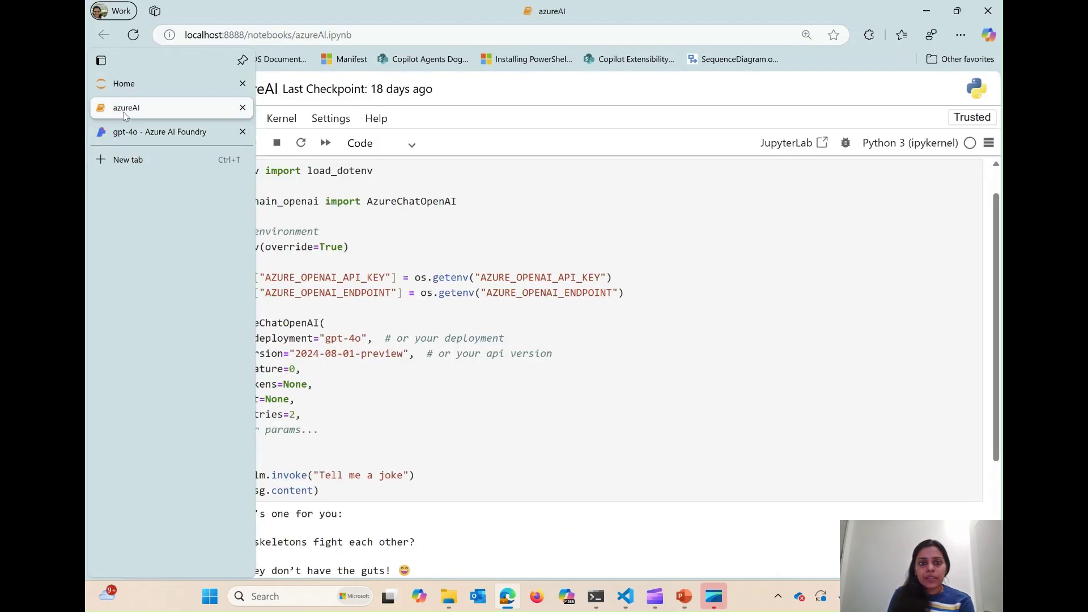
# Rerun the AzureChatOpenAI cell so gpt-4o returns the skeleton joke, then edit the prompt.
pyautogui.click(624, 169)
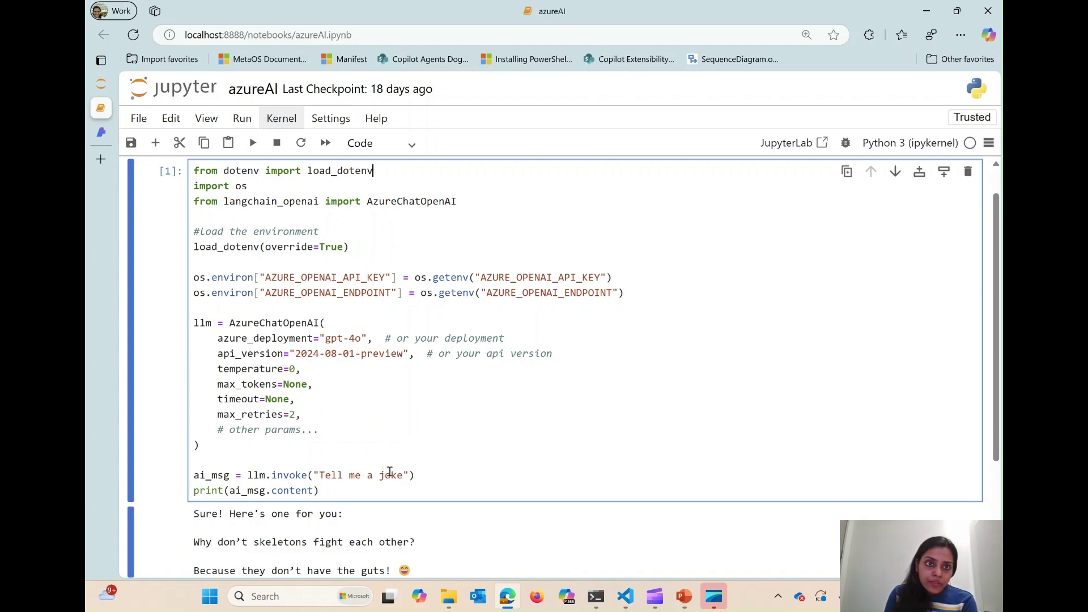
pyautogui.click(253, 143)
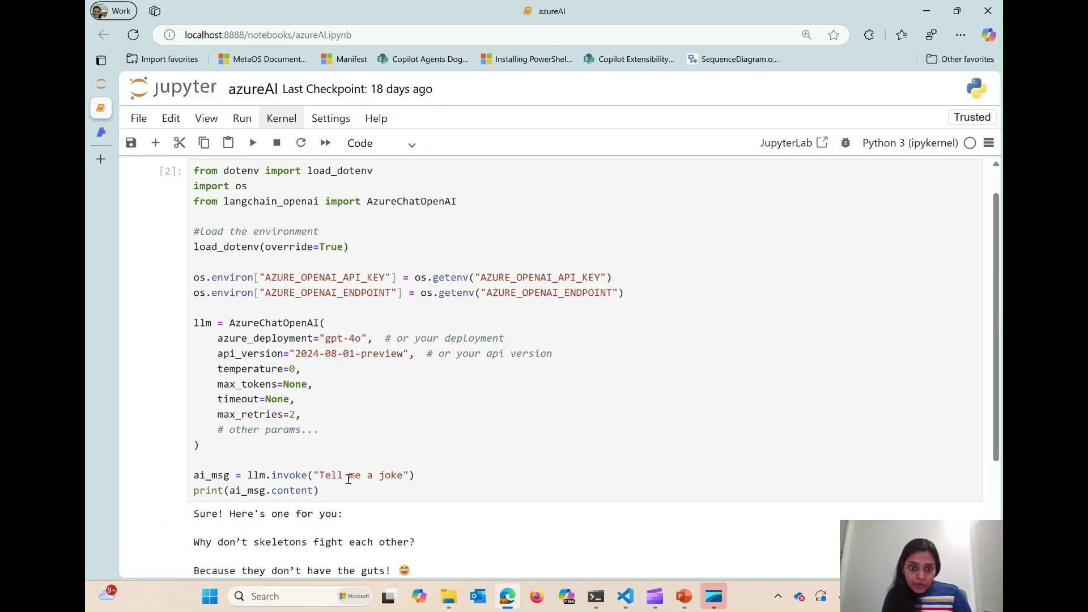
pyautogui.click(380, 478)
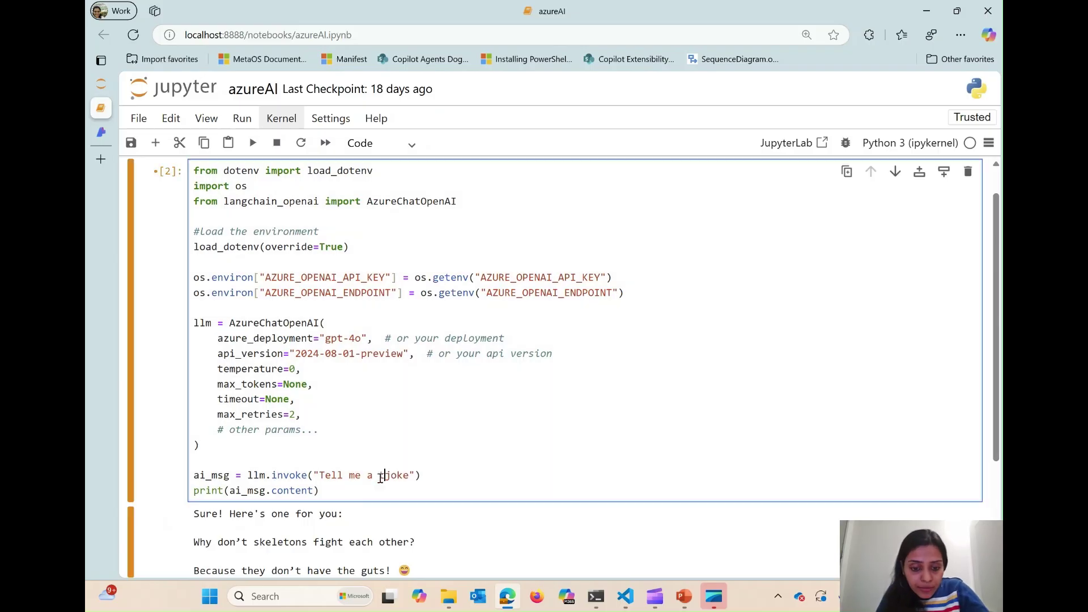
pyautogui.write('technology')
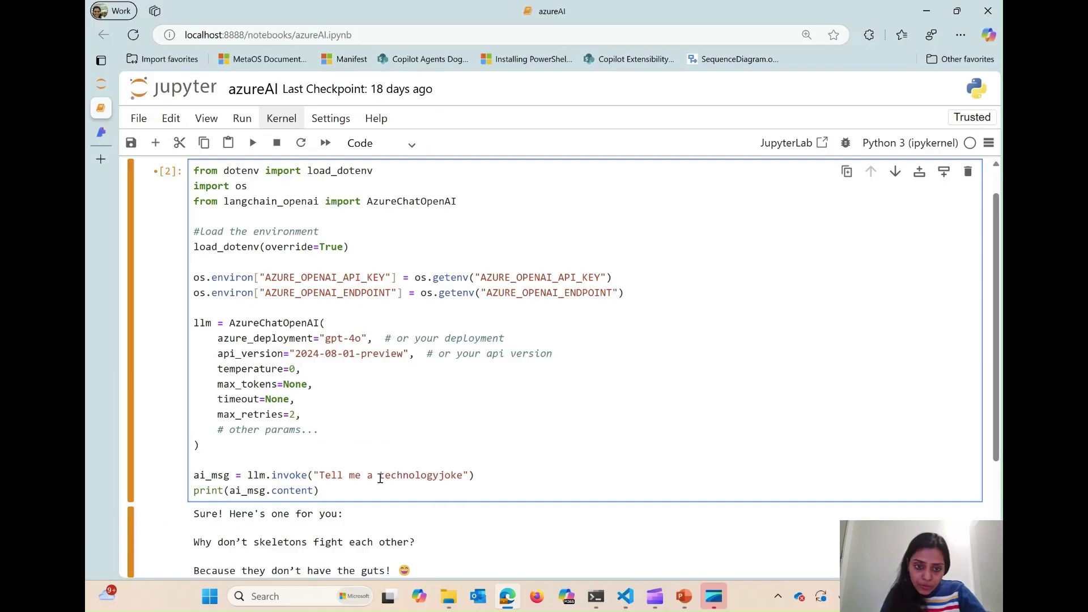
# Run the cell asking for a technology joke, getting the programmer dark-mode joke.
pyautogui.click(254, 143)
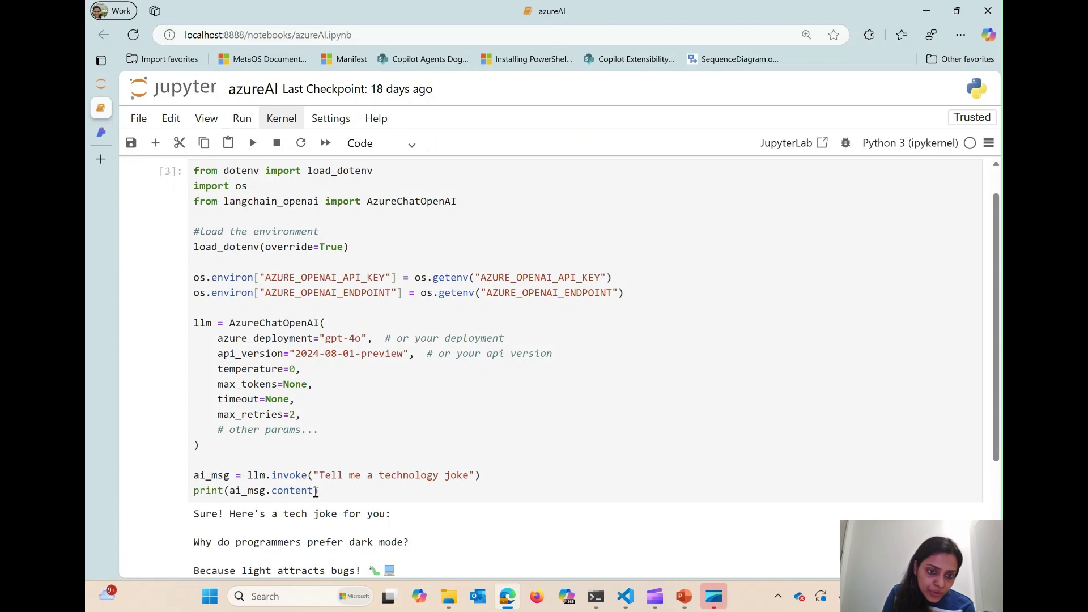
# Change print(ai_msg.content) to print(ai_msg) and run to show the full message with metadata.
pyautogui.click(317, 491)
pyautogui.press('BackSpace')
pyautogui.press('BackSpace')
pyautogui.press('BackSpace')
pyautogui.press('BackSpace')
pyautogui.press('BackSpace')
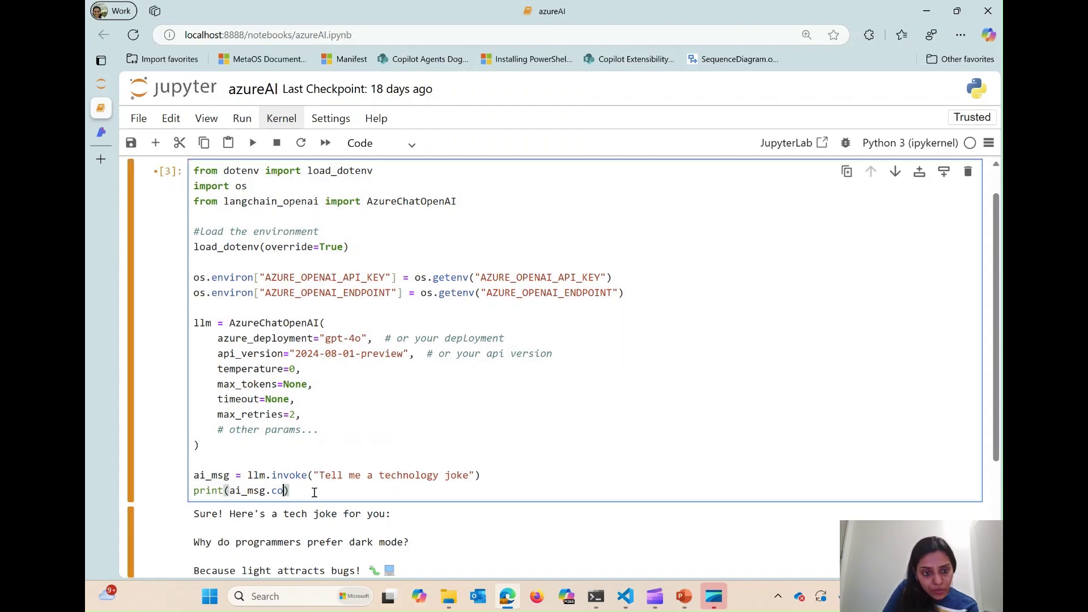
pyautogui.press('BackSpace')
pyautogui.press('BackSpace')
pyautogui.press('BackSpace')
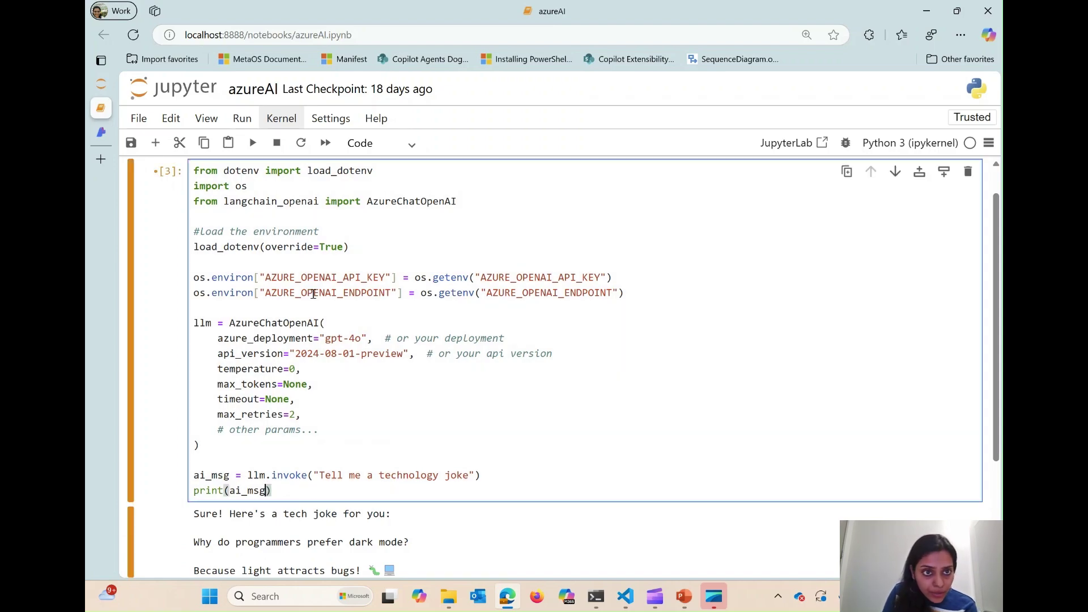
pyautogui.click(252, 143)
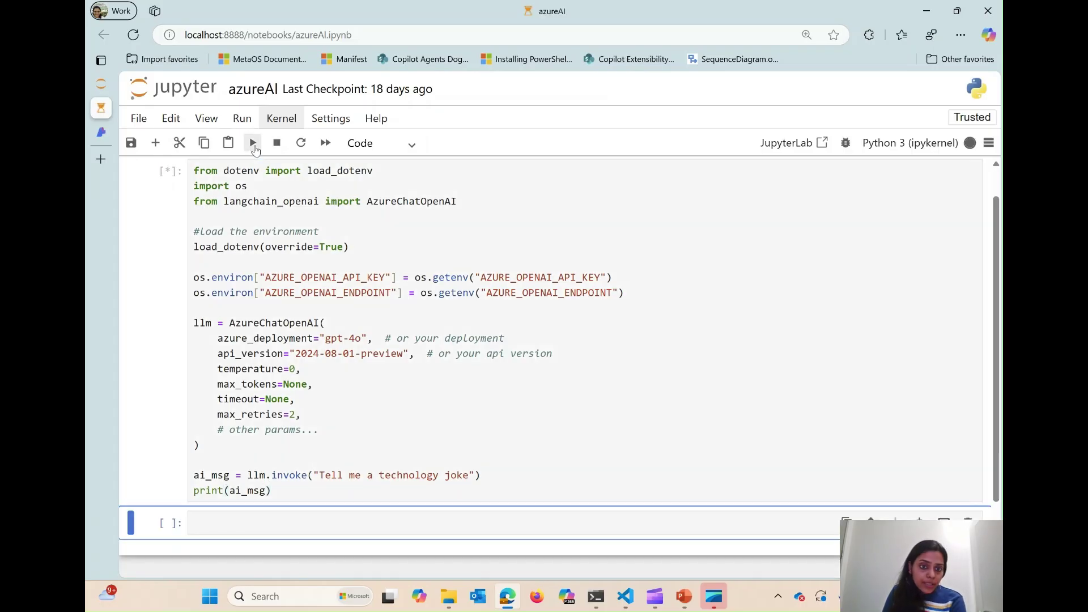